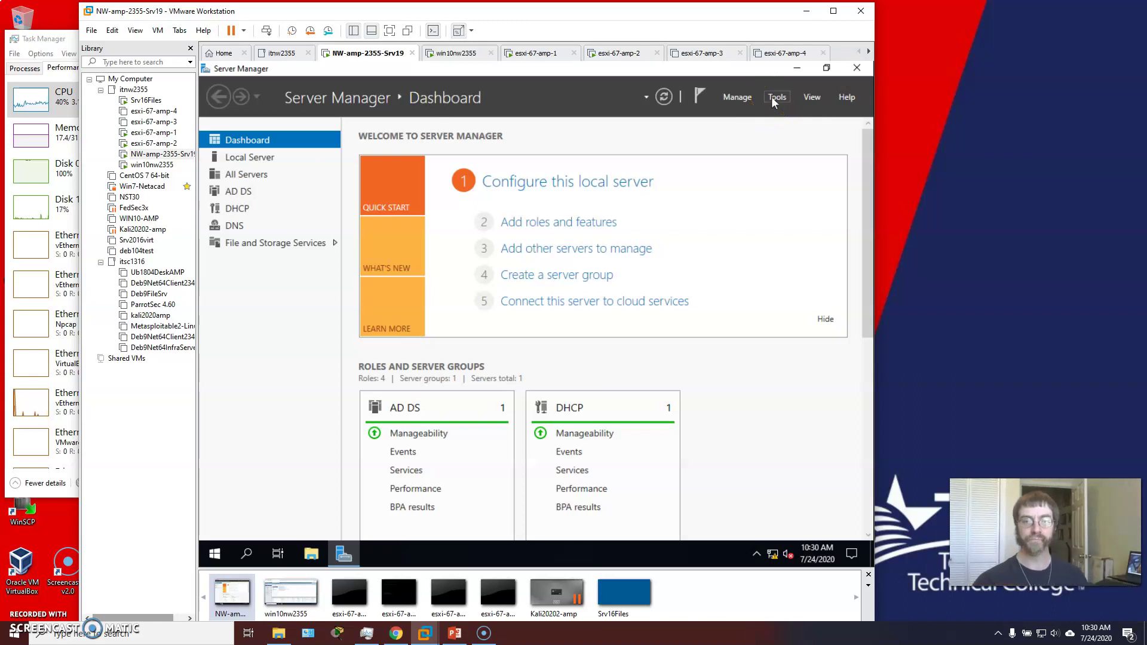
# Maximize the VMware Workstation window so the Srv19 Server Manager dashboard fills the screen.
pyautogui.click(833, 10)
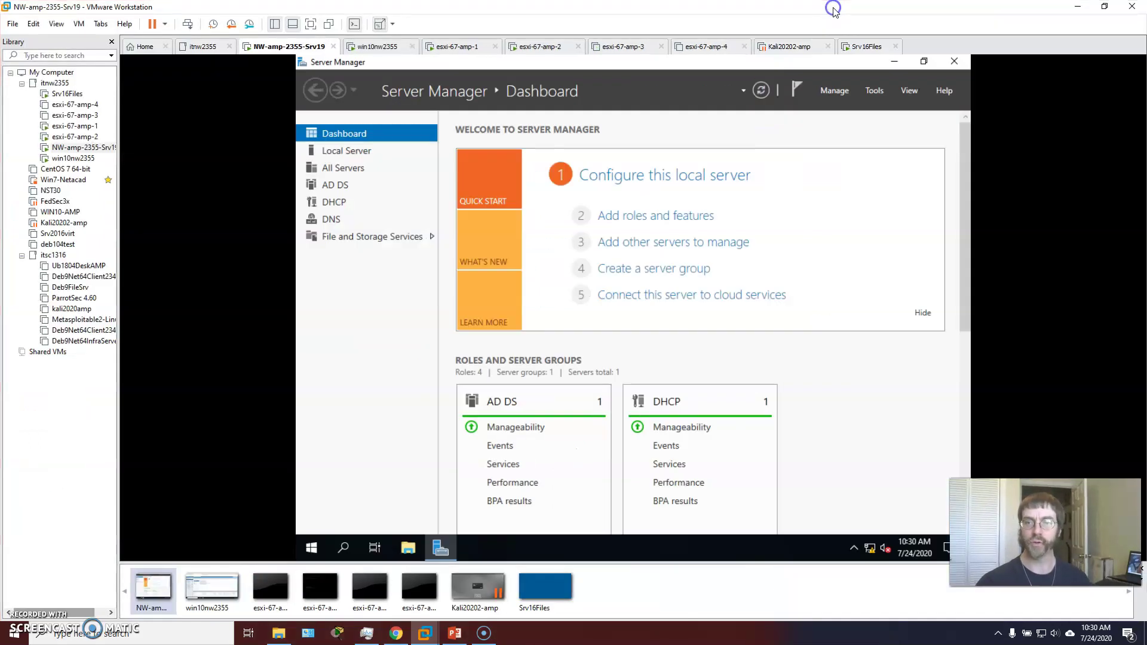
# Wake the Srv16Files VM to its Windows lock screen, then switch back to NW-amp-2355-Srv19.
pyautogui.click(861, 47)
pyautogui.click(648, 230)
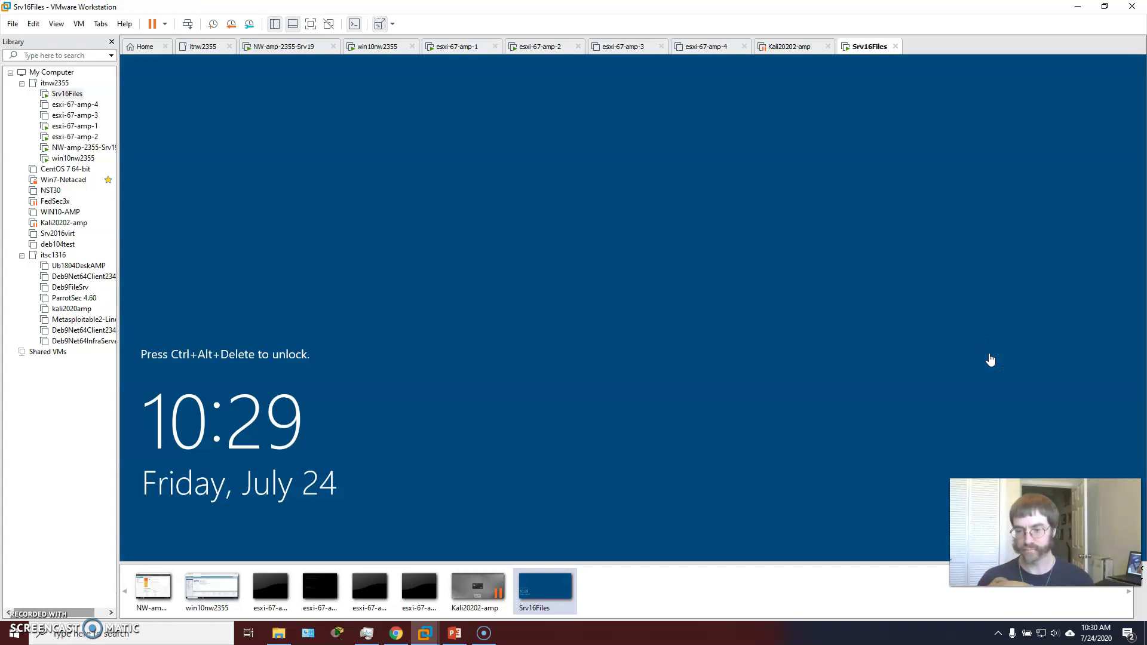
pyautogui.click(989, 357)
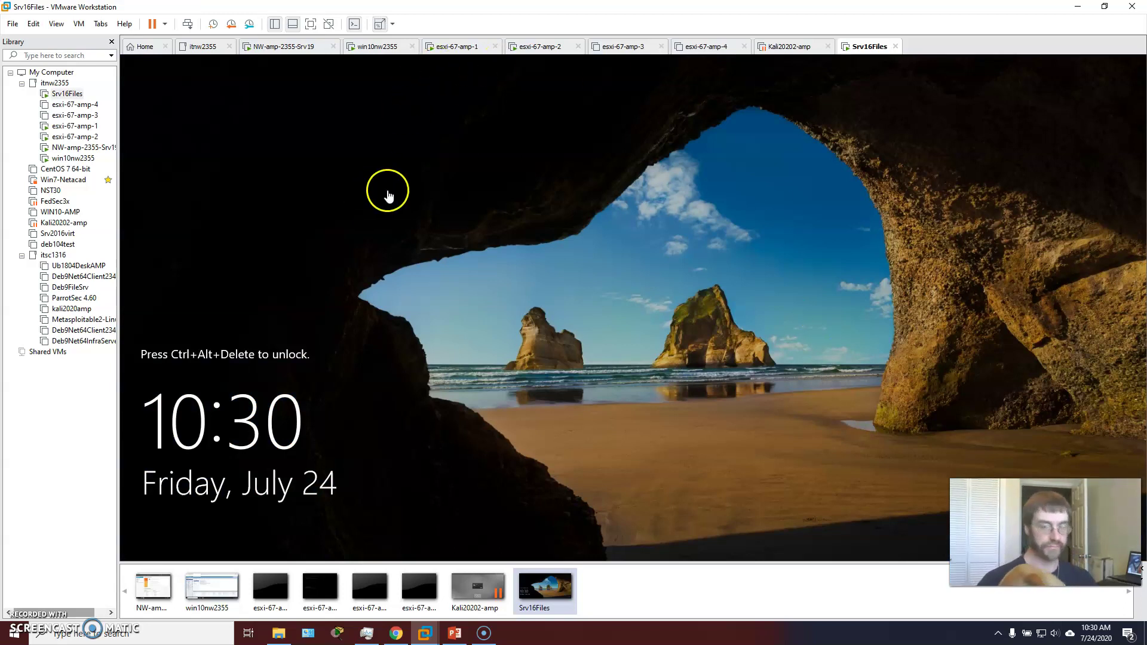
pyautogui.click(266, 47)
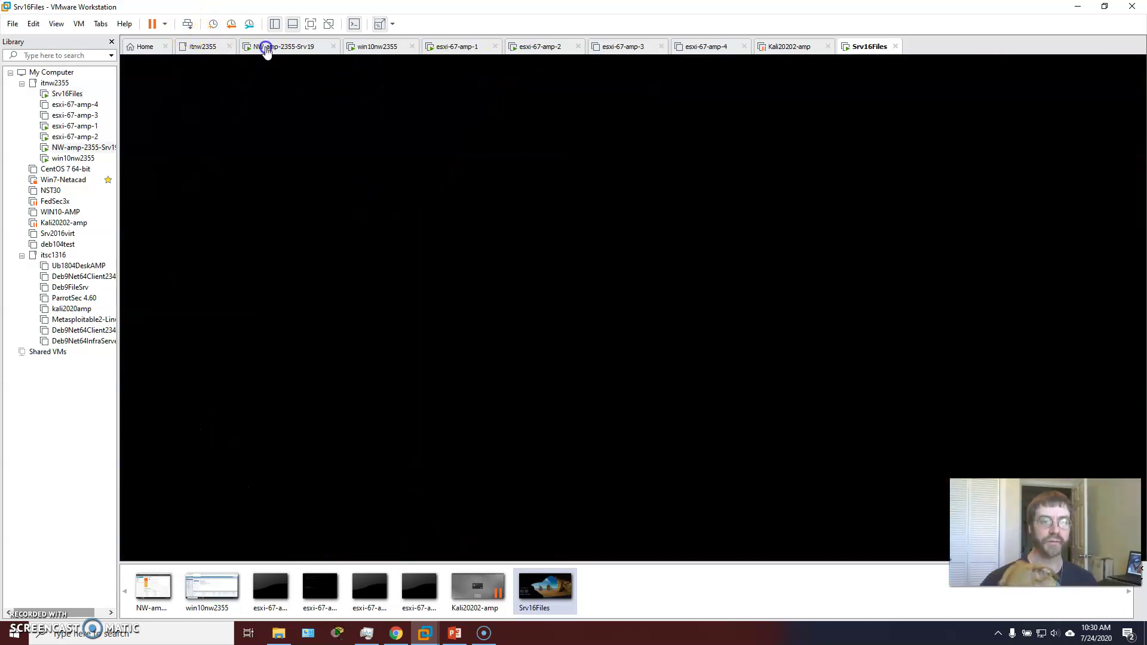
# Open Active Directory Users and Computers and inspect SRV16FILES, WIN10NW2355 and ESXI-67-AMP-2 in Computers.
pyautogui.click(873, 91)
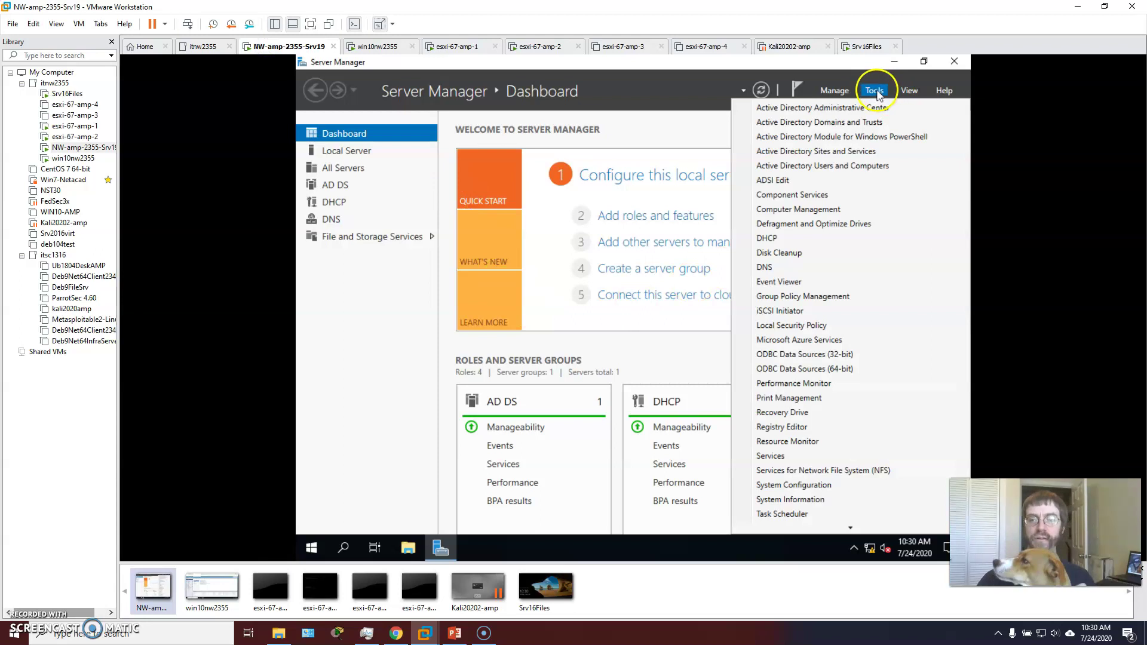
pyautogui.click(827, 166)
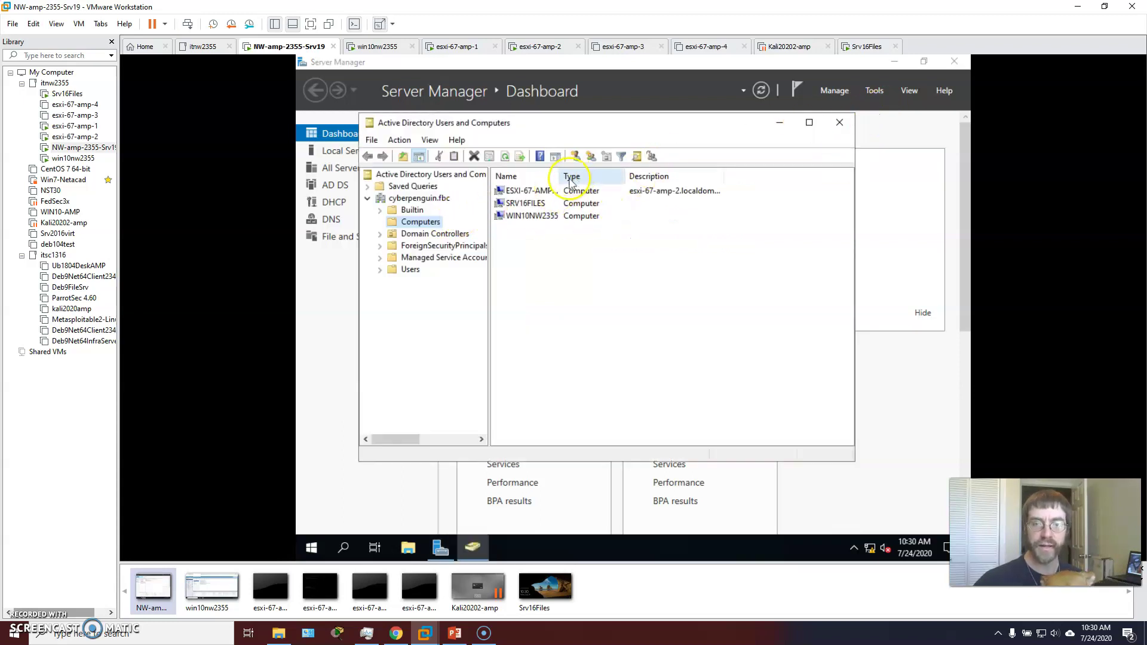
pyautogui.moveTo(561, 174); pyautogui.dragTo(625, 174)
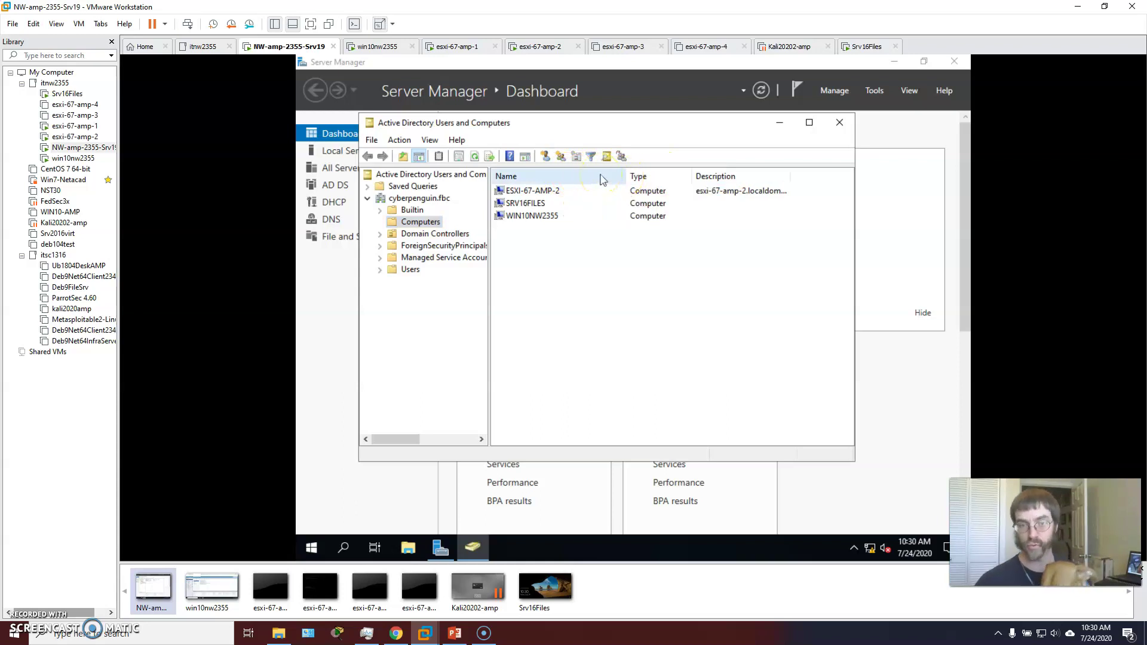
pyautogui.click(530, 207)
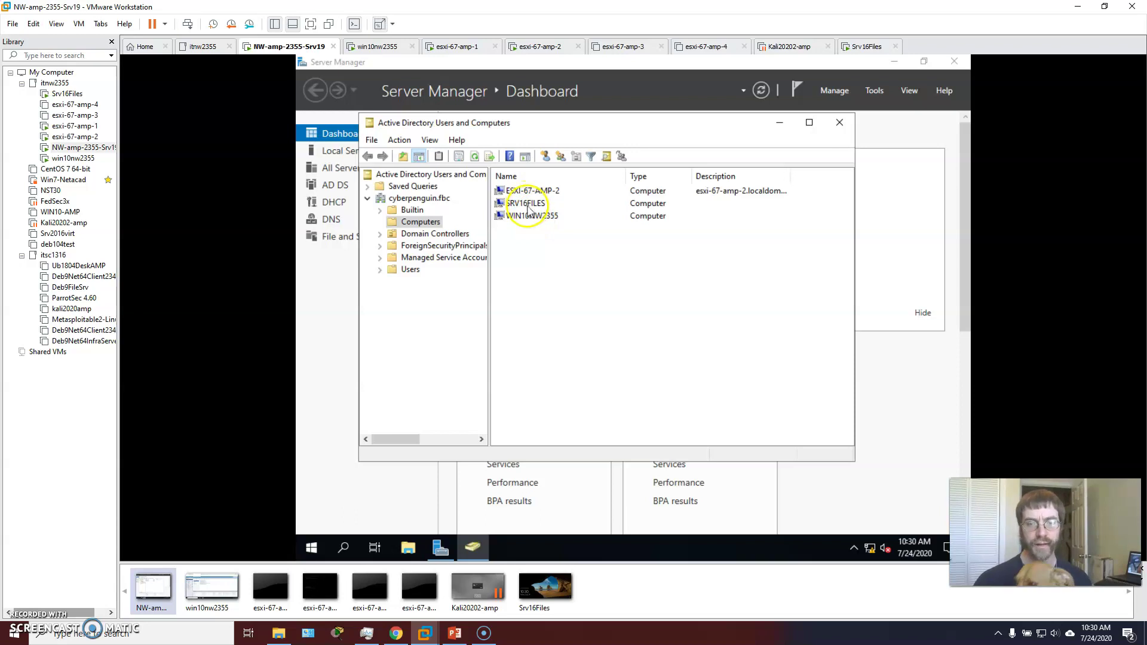
pyautogui.click(530, 205)
pyautogui.click(531, 218)
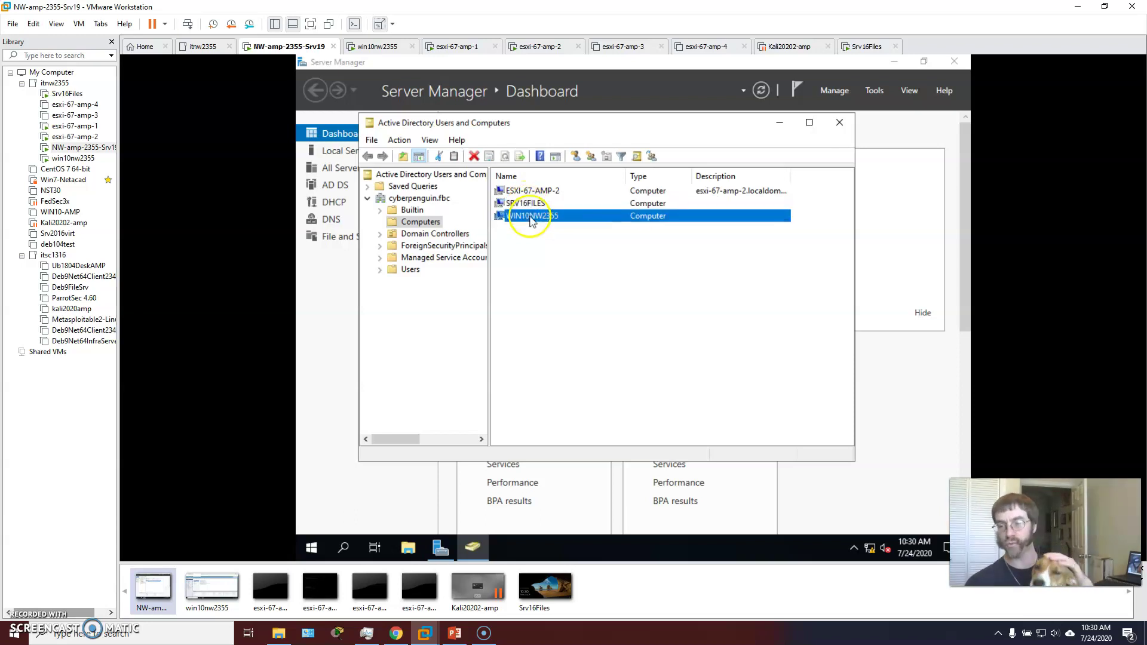
pyautogui.click(526, 192)
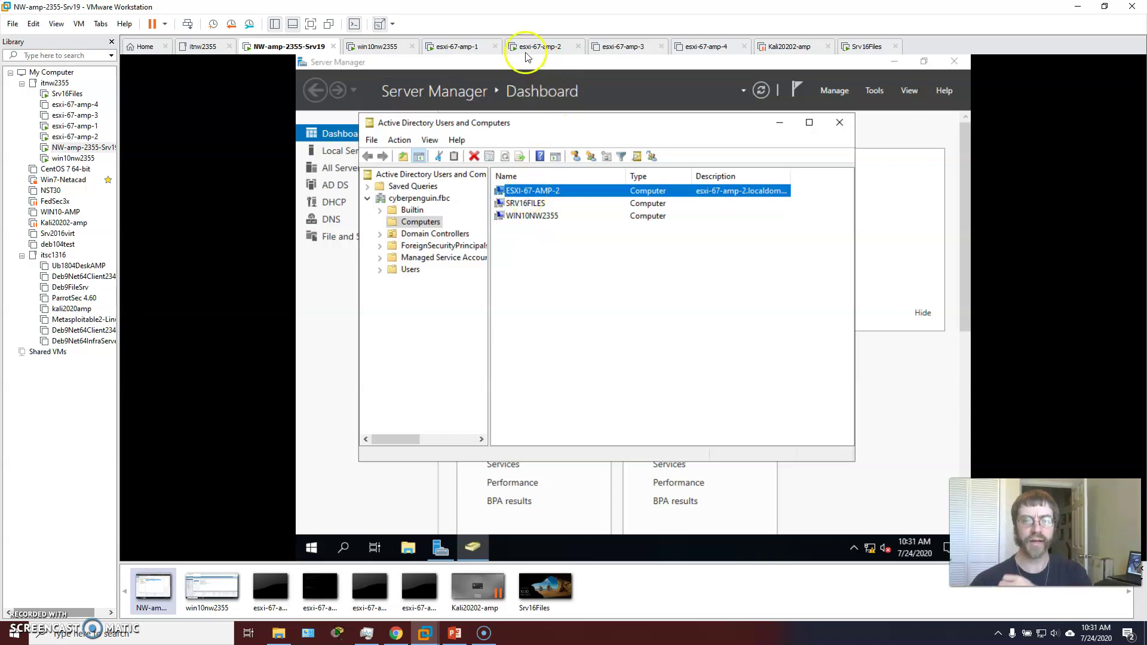
# On the win10nw2355 VM, bring up the browser tab with the esxi-67-amp-1 Host Client login.
pyautogui.click(467, 46)
pyautogui.click(517, 46)
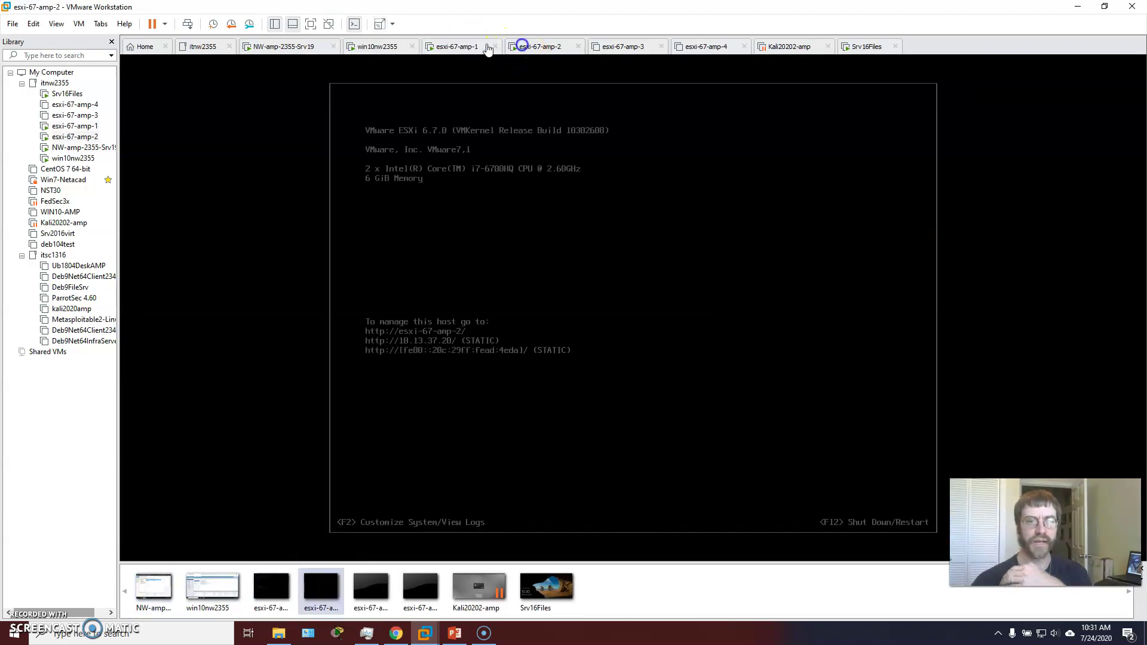
pyautogui.click(379, 46)
pyautogui.click(378, 193)
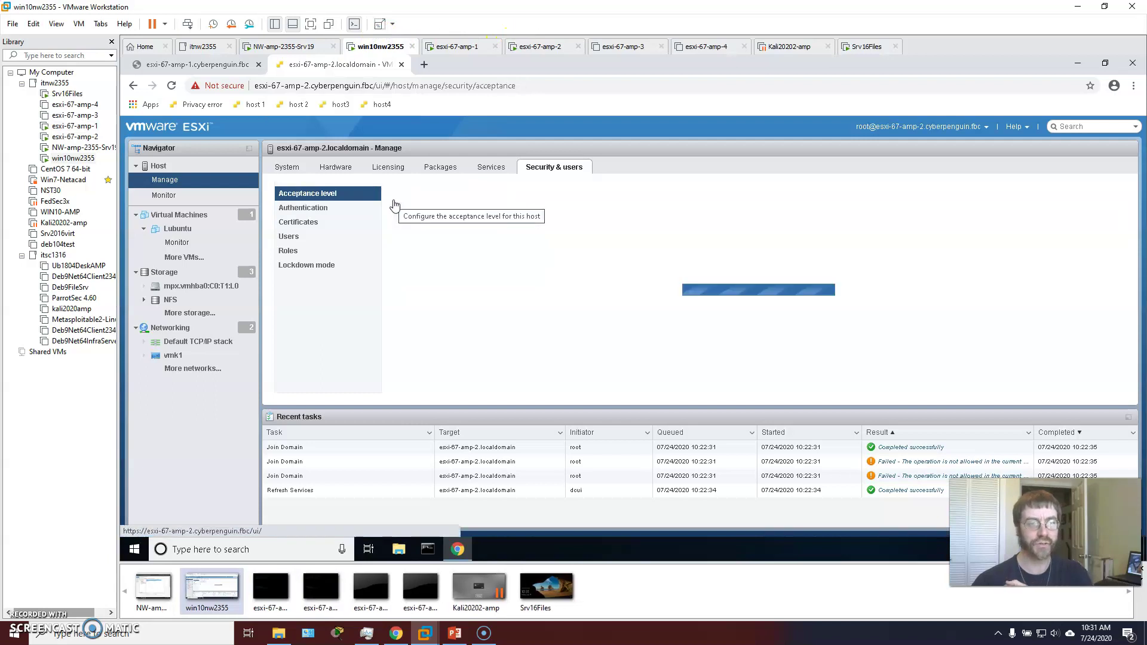
pyautogui.click(222, 64)
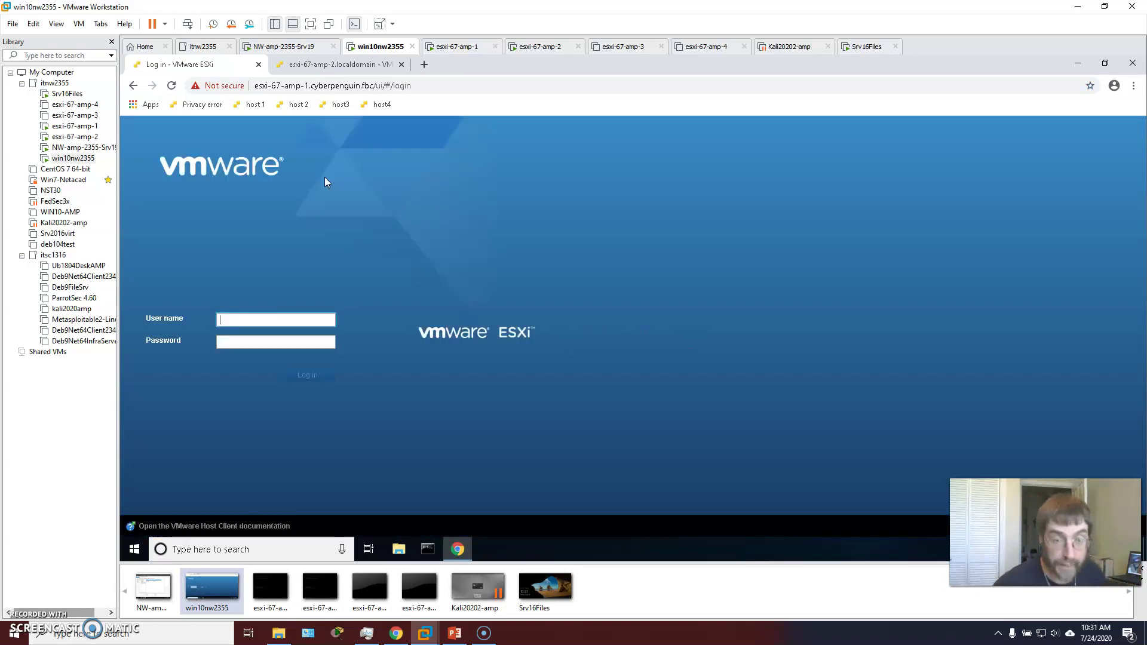
# Log in to esxi-67-amp-1 as root with its password and open the host's Manage settings.
pyautogui.click(257, 315)
pyautogui.write('root')
pyautogui.press('Tab')
pyautogui.write('*********')
pyautogui.press('Return')
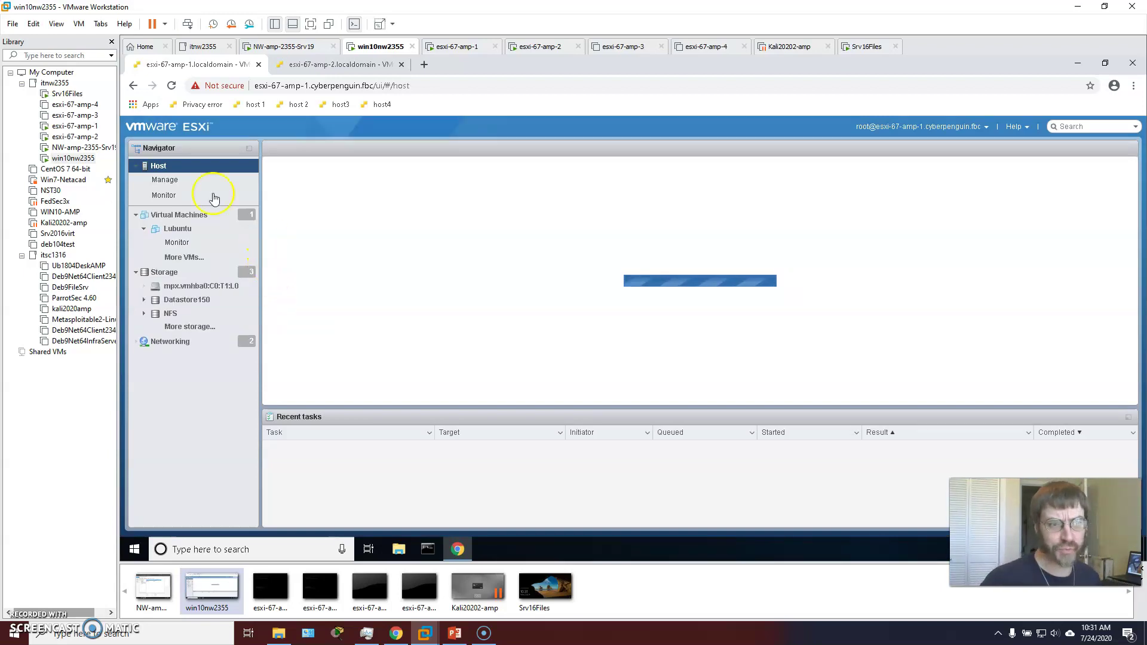
pyautogui.click(174, 182)
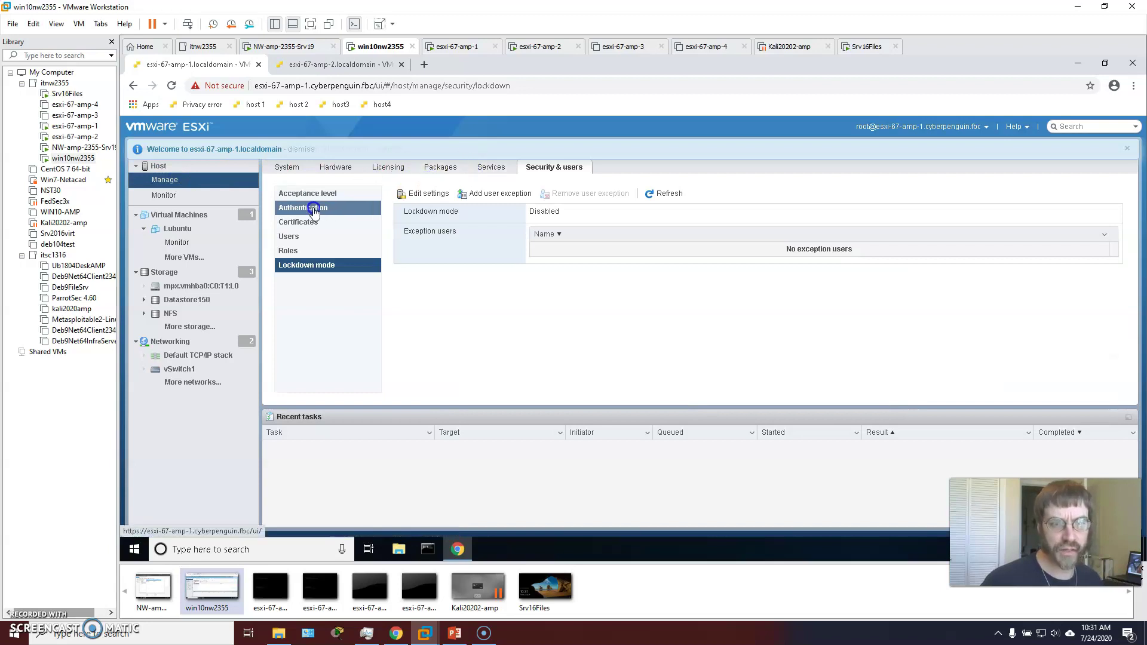
# Open the Authentication section under Security & users, showing Active directory enabled: No.
pyautogui.click(311, 209)
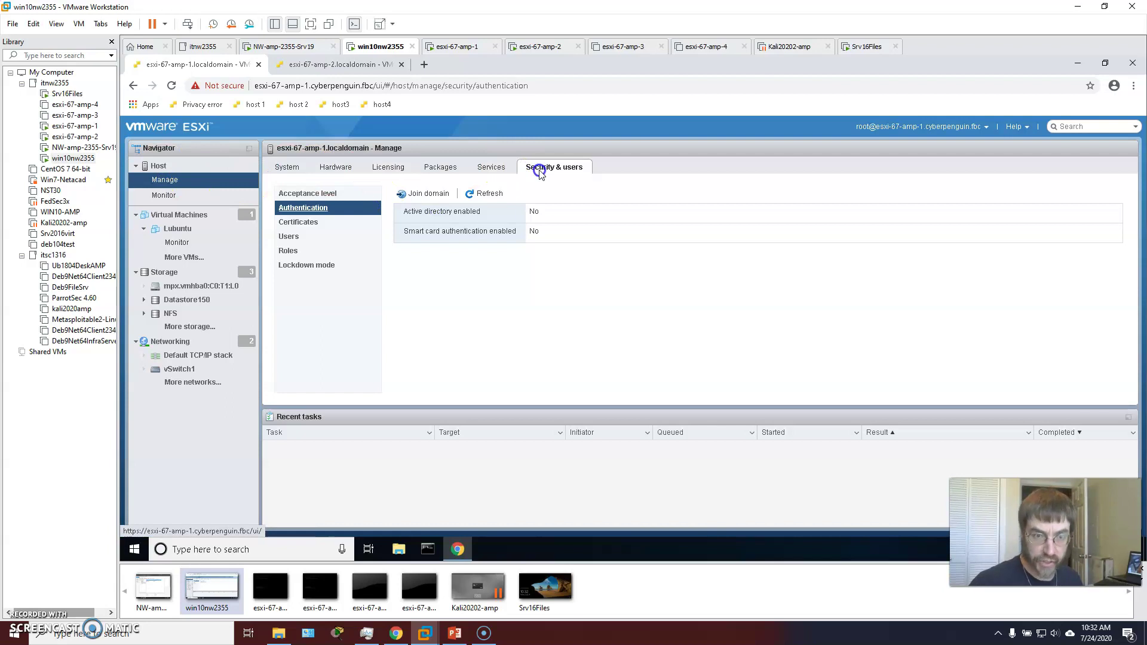
# Join the host to domain cyberpenguin.fbc using a domain user name and password.
pyautogui.click(428, 193)
pyautogui.click(650, 293)
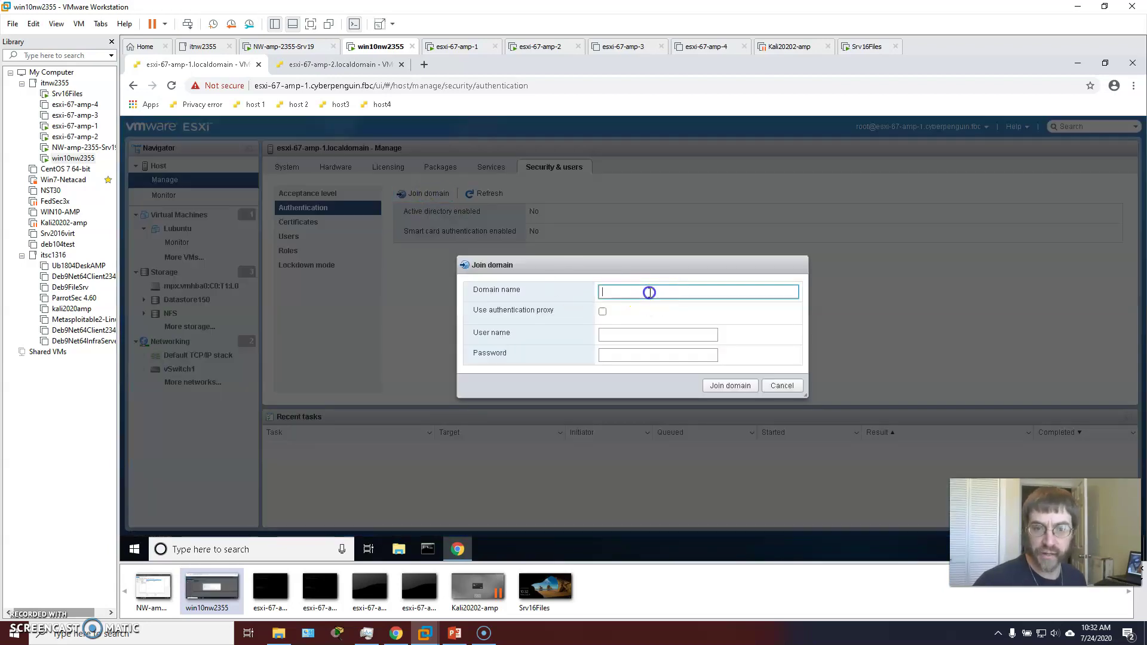
pyautogui.write('cyberp')
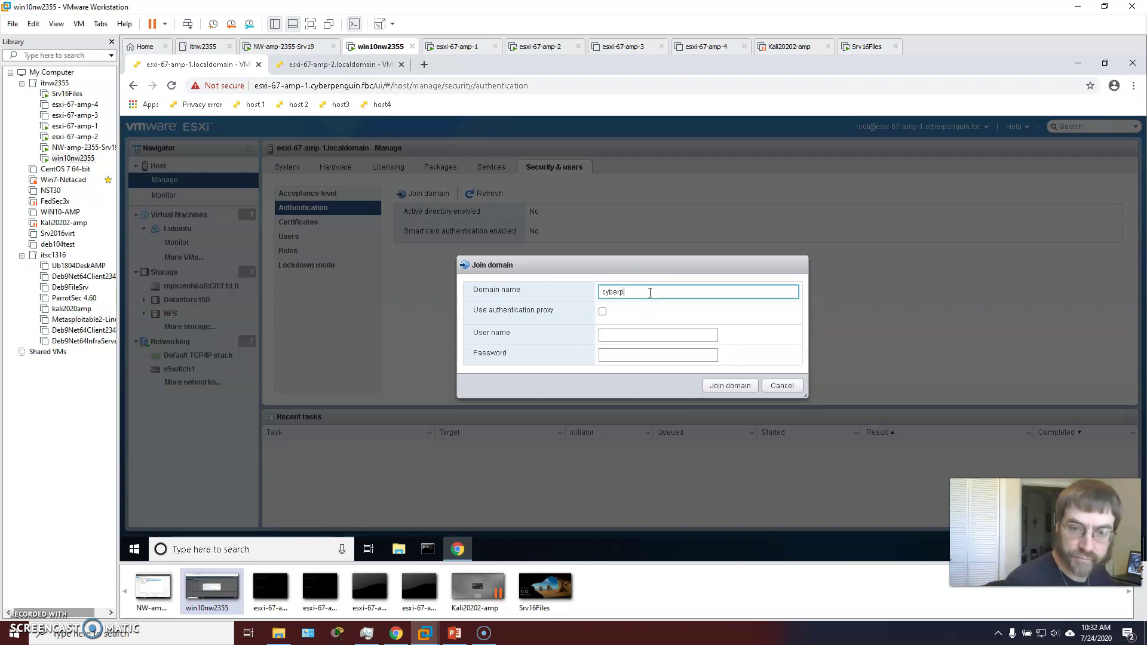
pyautogui.write('enduin.fbc')
pyautogui.press('Tab')
pyautogui.press('Tab')
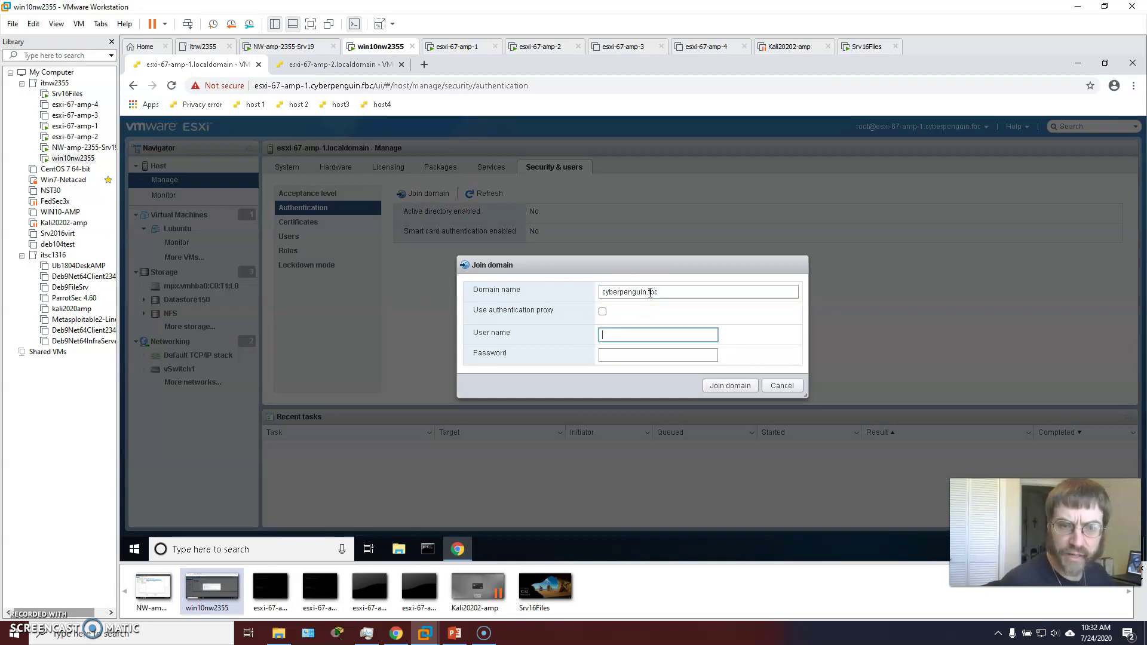
pyautogui.write('amp')
pyautogui.press('Tab')
pyautogui.write('•••••••••••••')
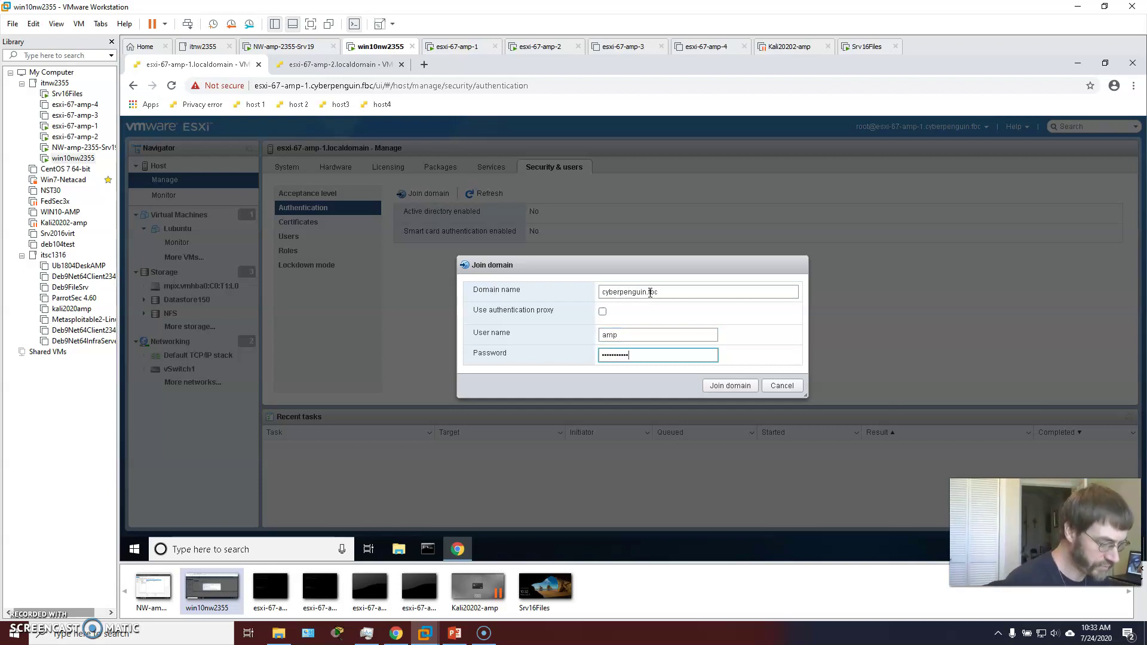
pyautogui.click(633, 335)
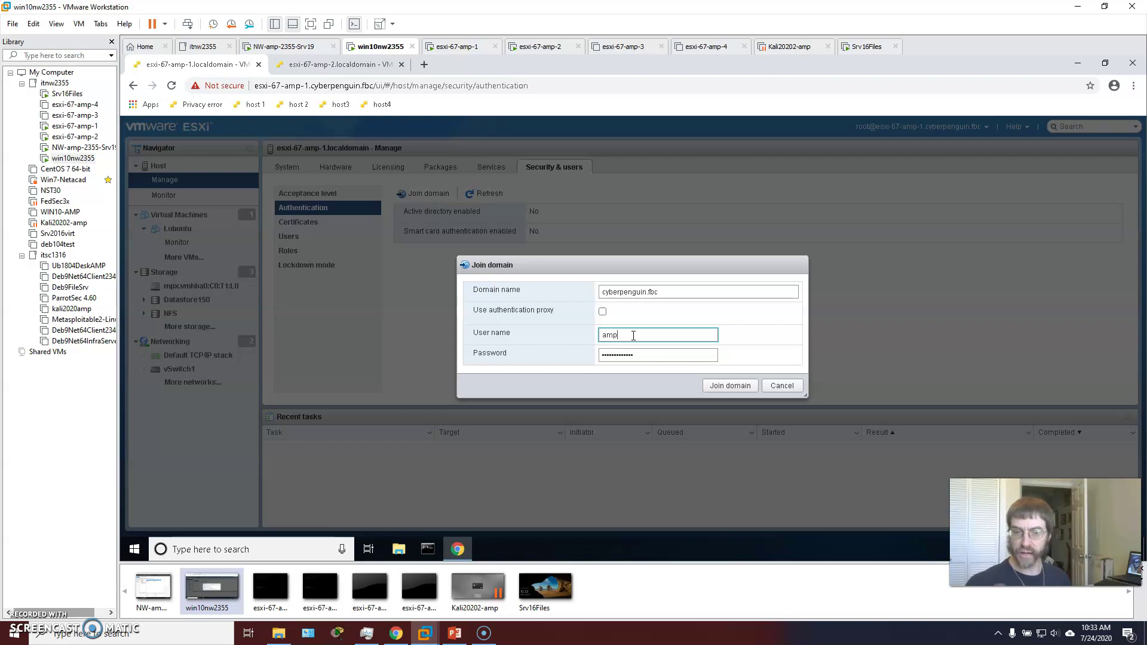
pyautogui.click(736, 385)
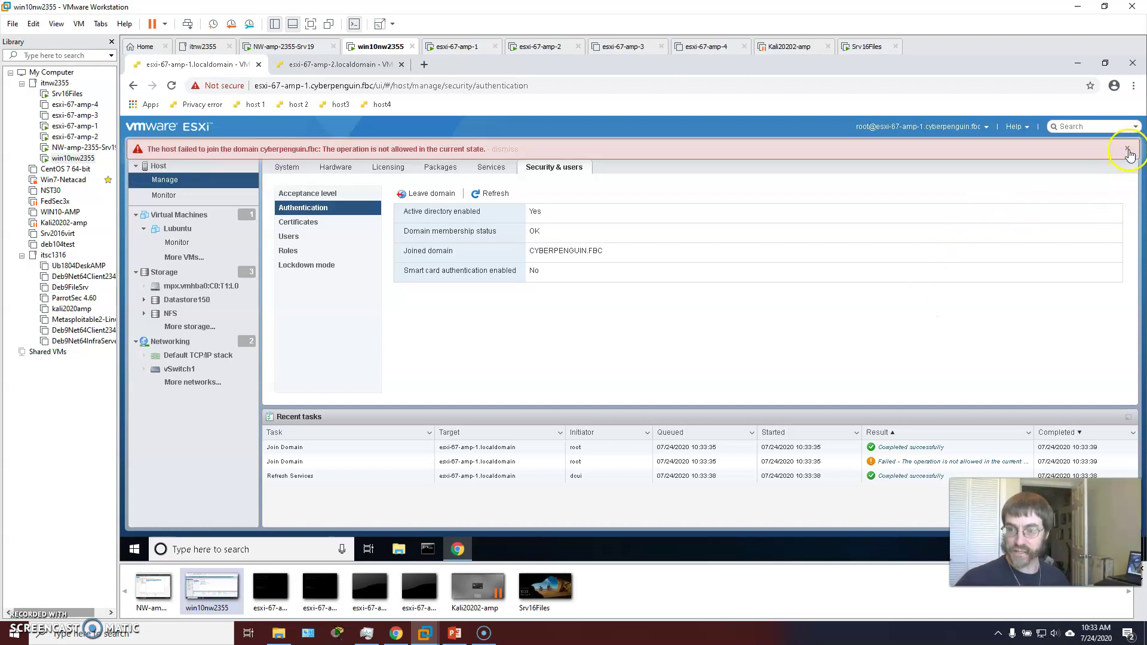
# Dismiss the red join-failure banner and go back to the esxi-67-amp-1 host page.
pyautogui.click(1127, 150)
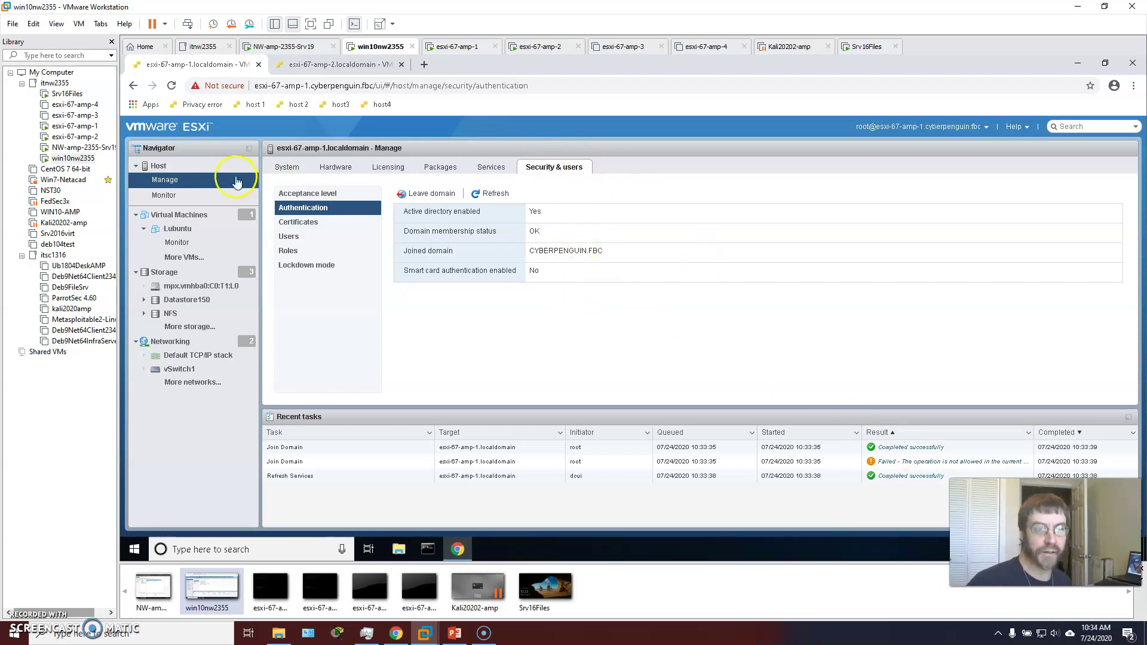
pyautogui.click(158, 165)
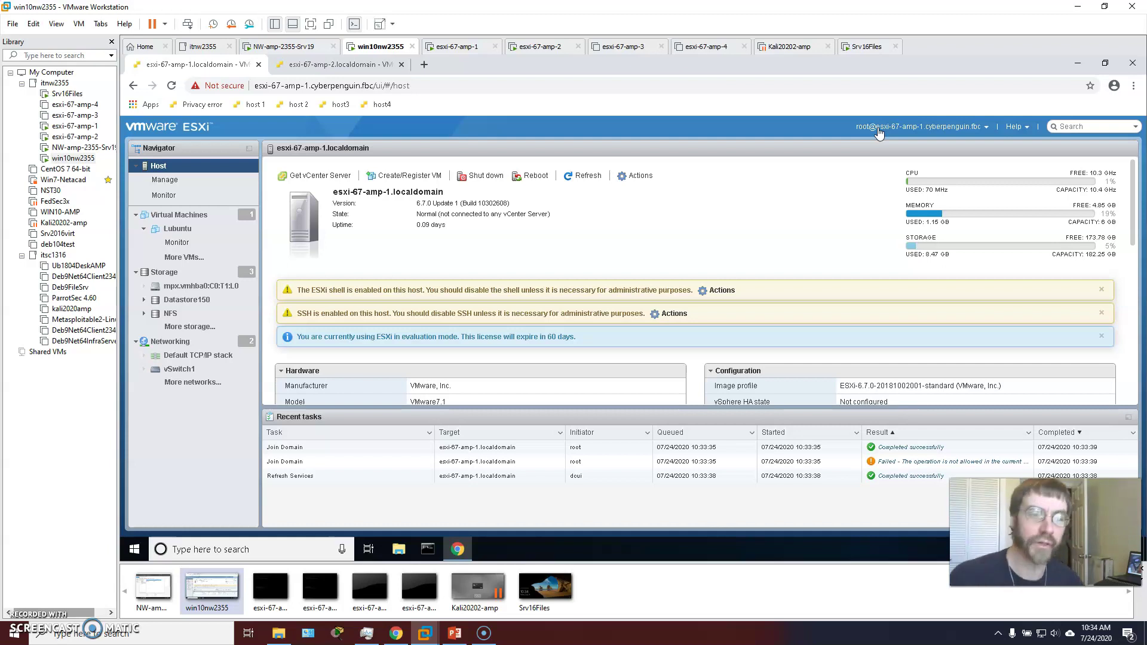
# View the NFS datastore details, then the storage adapters vmhba0, vmhba1 and vmhba64.
pyautogui.click(171, 313)
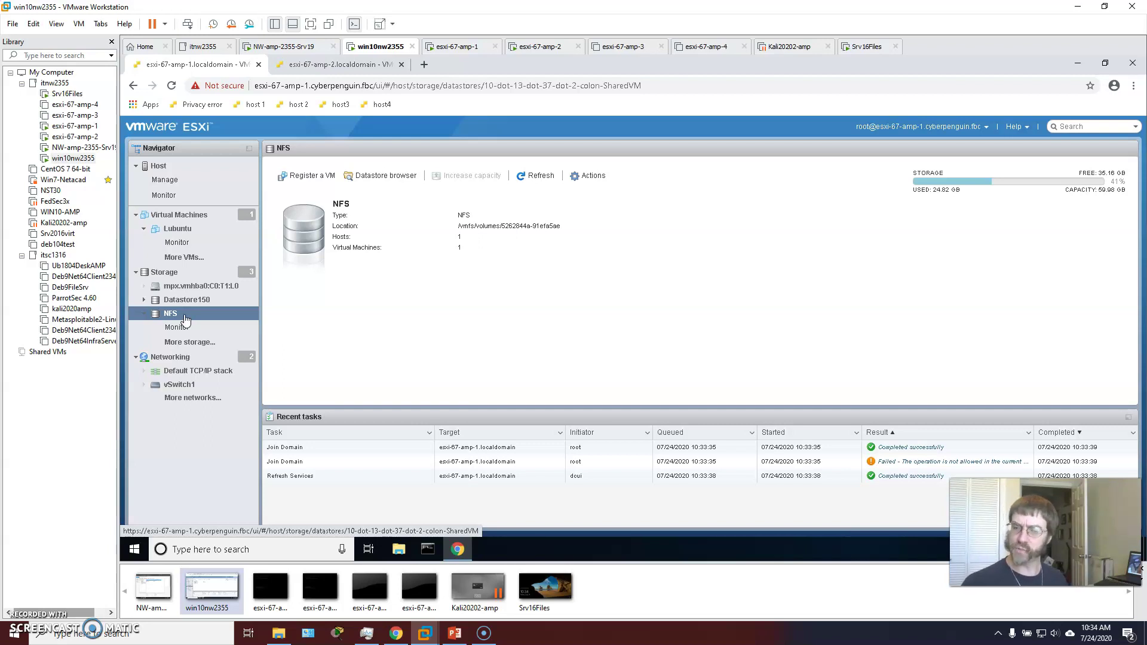
pyautogui.click(178, 310)
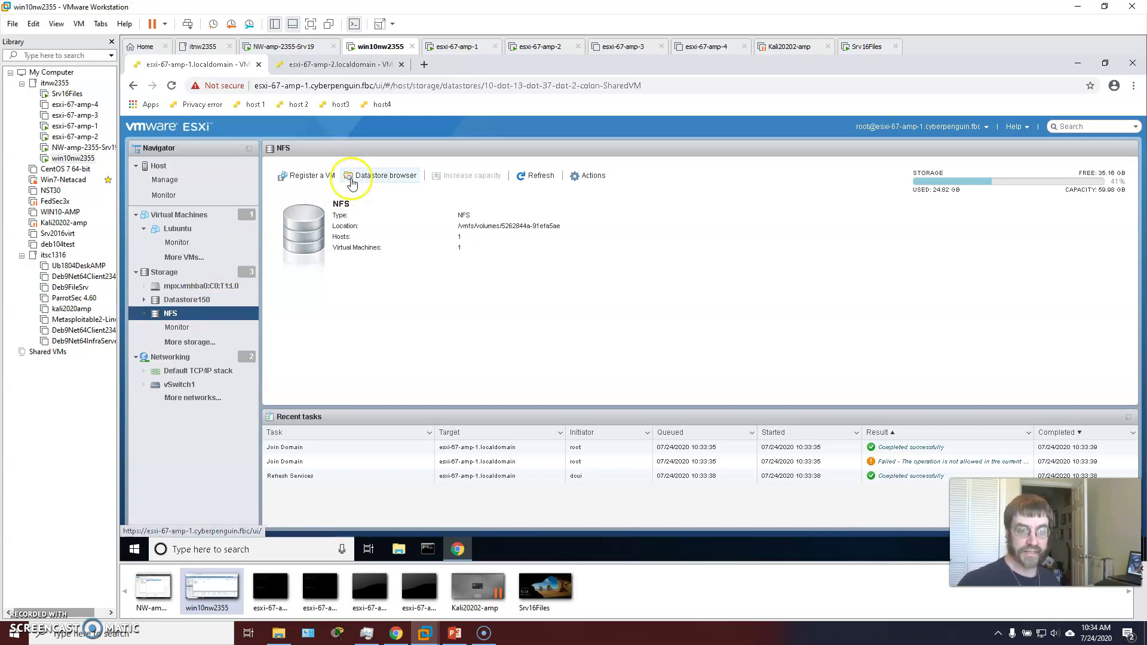
pyautogui.click(163, 272)
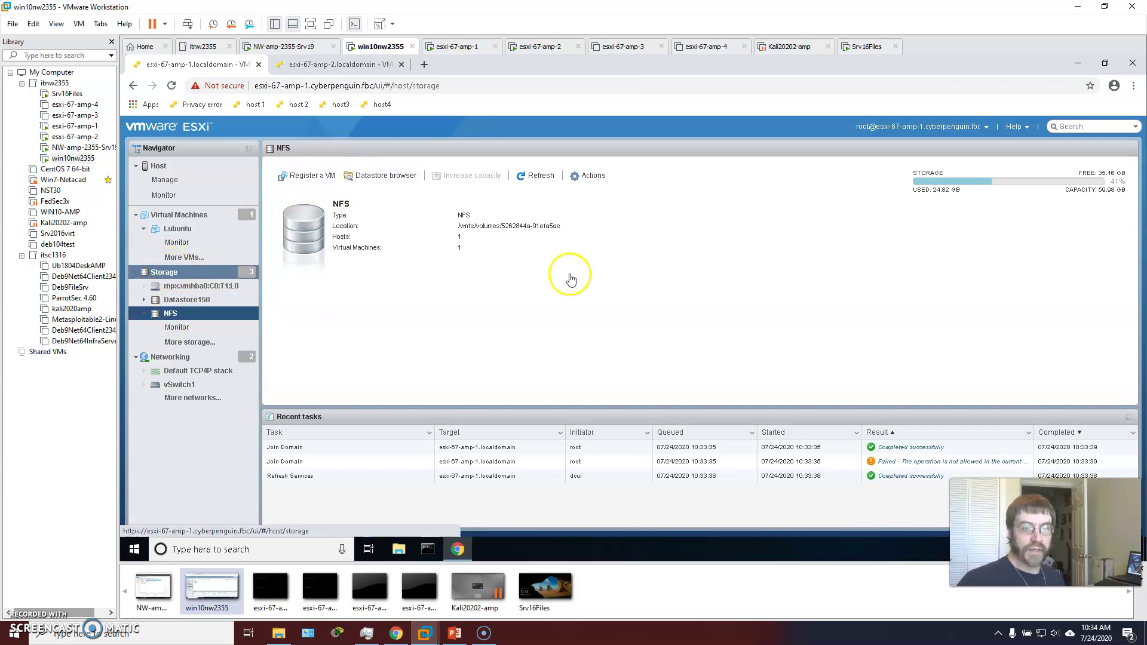